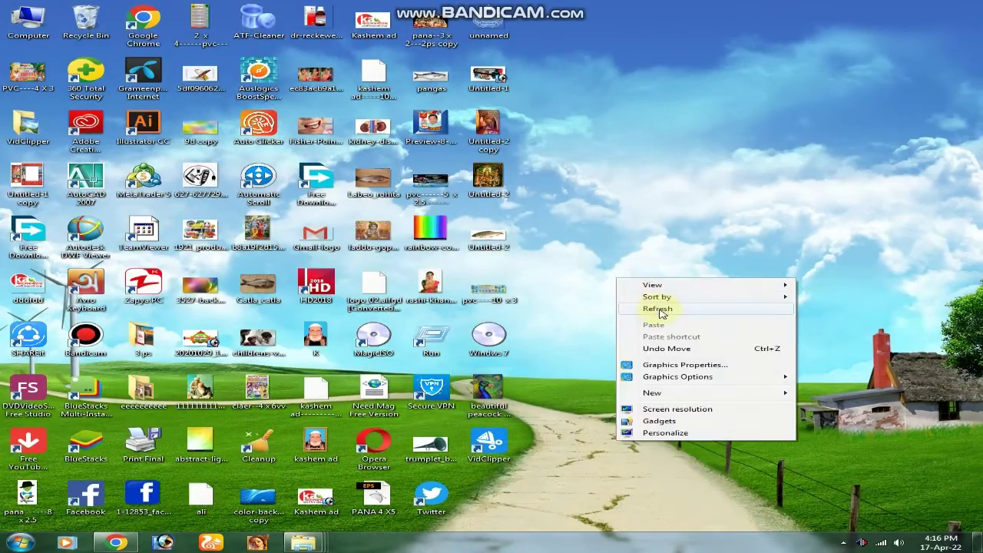
{"action": "left_click", "coordinate": [659, 310]}
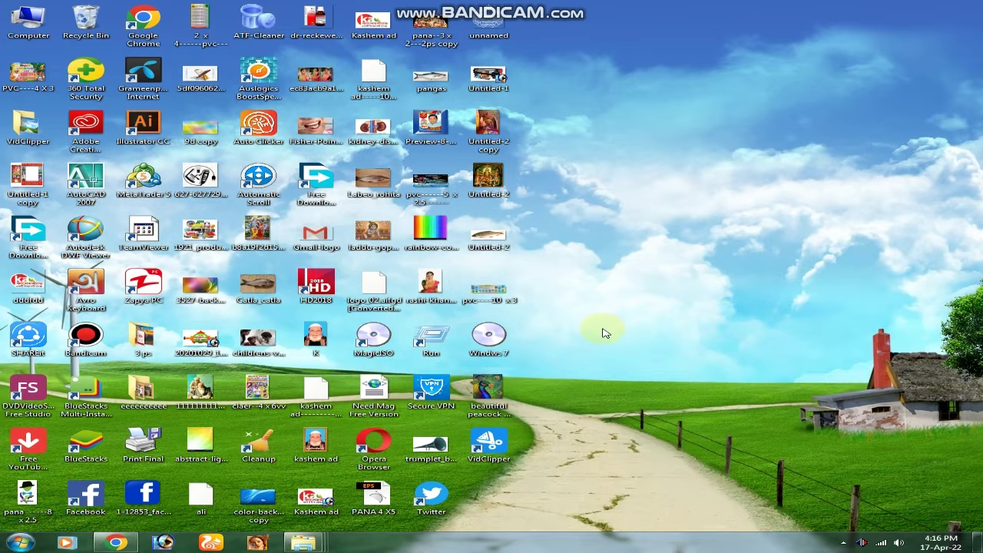
{"action": "left_click", "coordinate": [166, 544]}
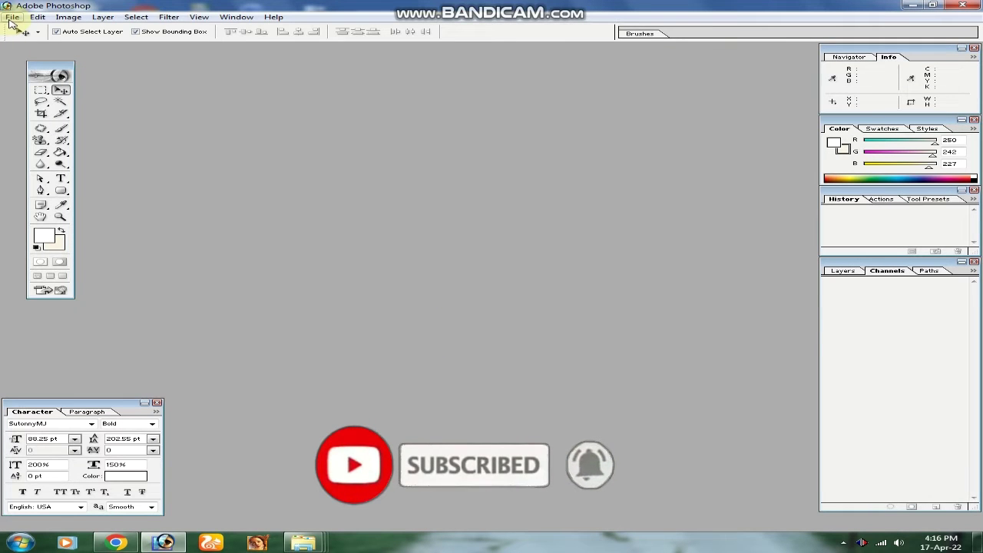
{"action": "left_click", "coordinate": [12, 19]}
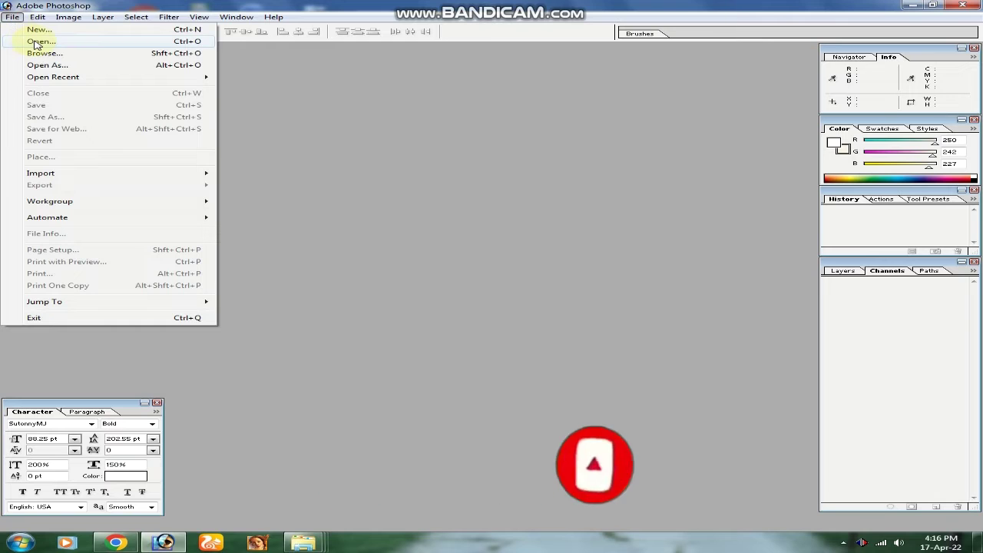
{"action": "left_click", "coordinate": [23, 42]}
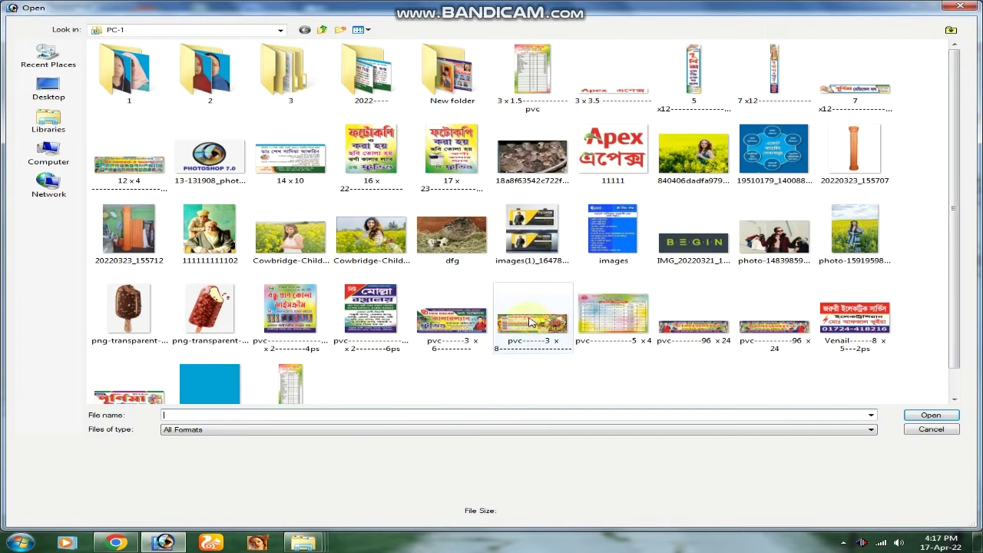
{"action": "left_click", "coordinate": [869, 230]}
Open the photo, centre its window, and duplicate Background as 'Background copy'
{"action": "left_click", "coordinate": [931, 415]}
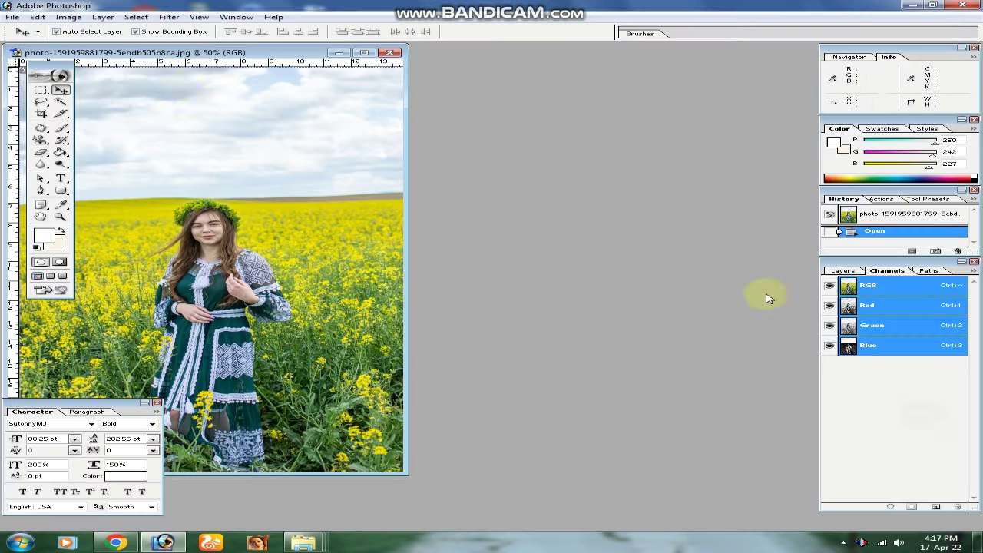
{"action": "left_click_drag", "start_coordinate": [194, 52], "coordinate": [433, 77]}
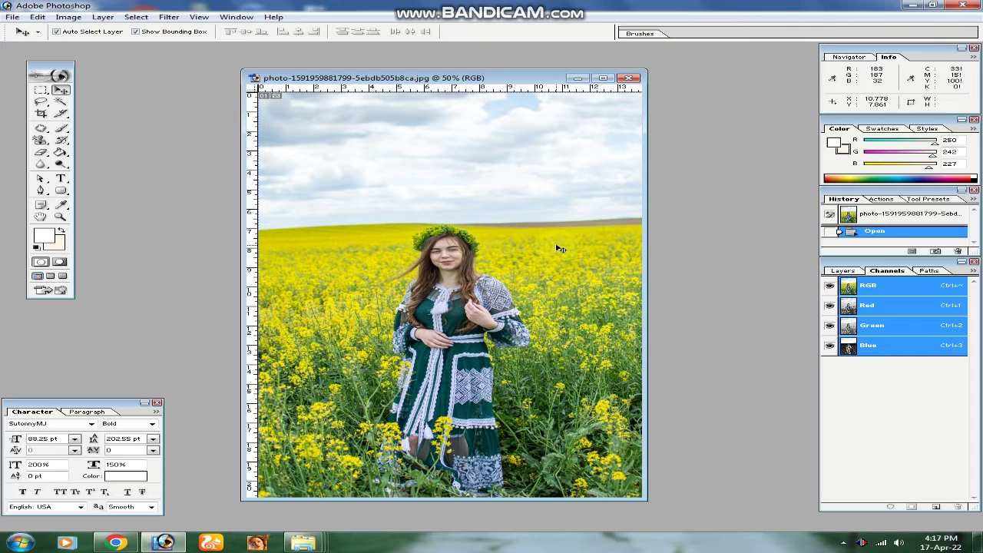
{"action": "left_click", "coordinate": [843, 273]}
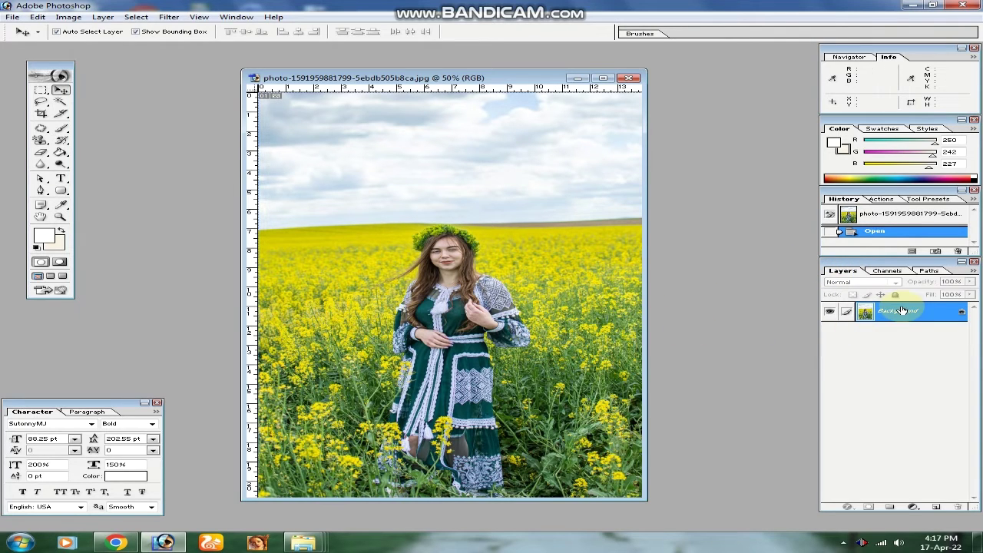
{"action": "right_click", "coordinate": [904, 310]}
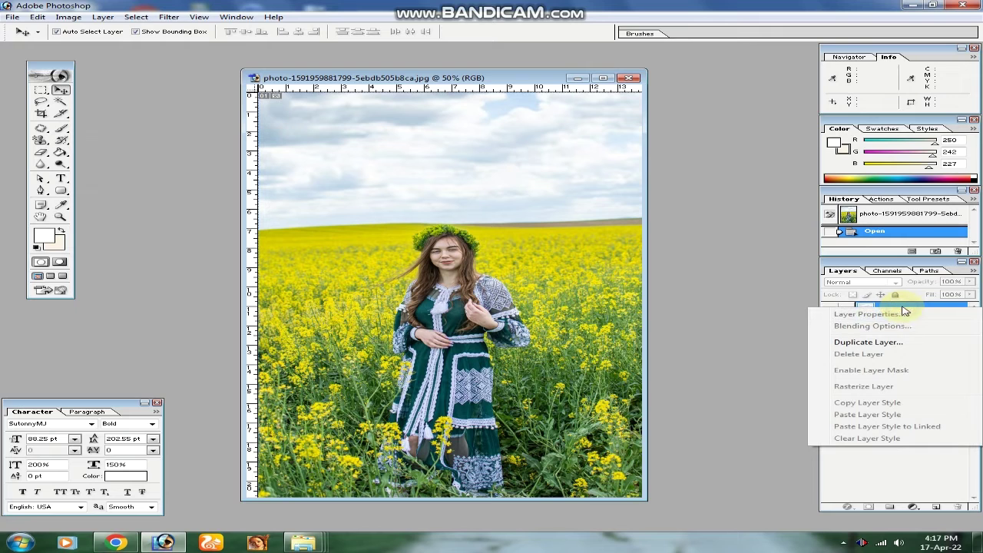
{"action": "left_click", "coordinate": [859, 344]}
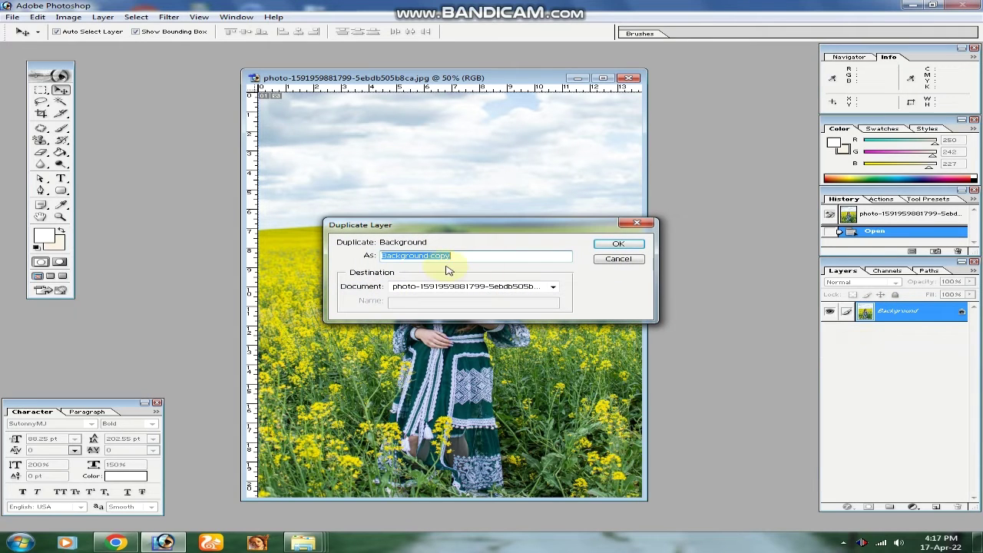
{"action": "left_click", "coordinate": [620, 244]}
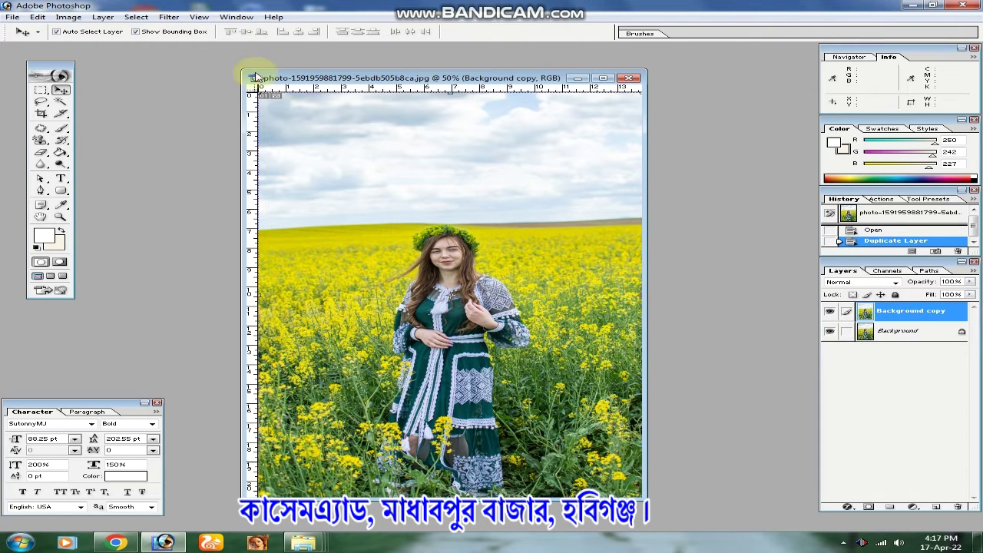
Change the image mode to Lab Color, choosing Don't Flatten
{"action": "left_click", "coordinate": [105, 17]}
{"action": "mouse_move", "coordinate": [89, 29]}
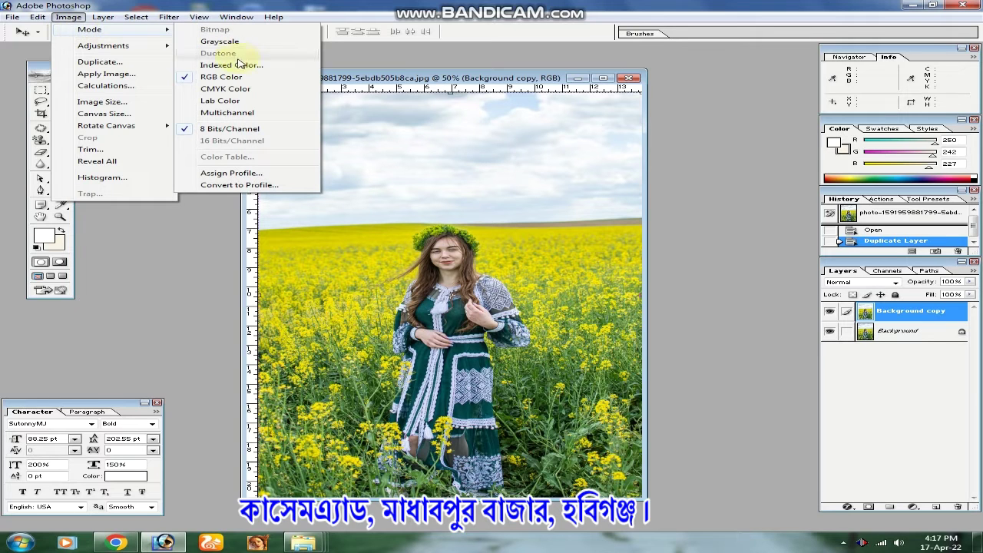
{"action": "left_click", "coordinate": [237, 103]}
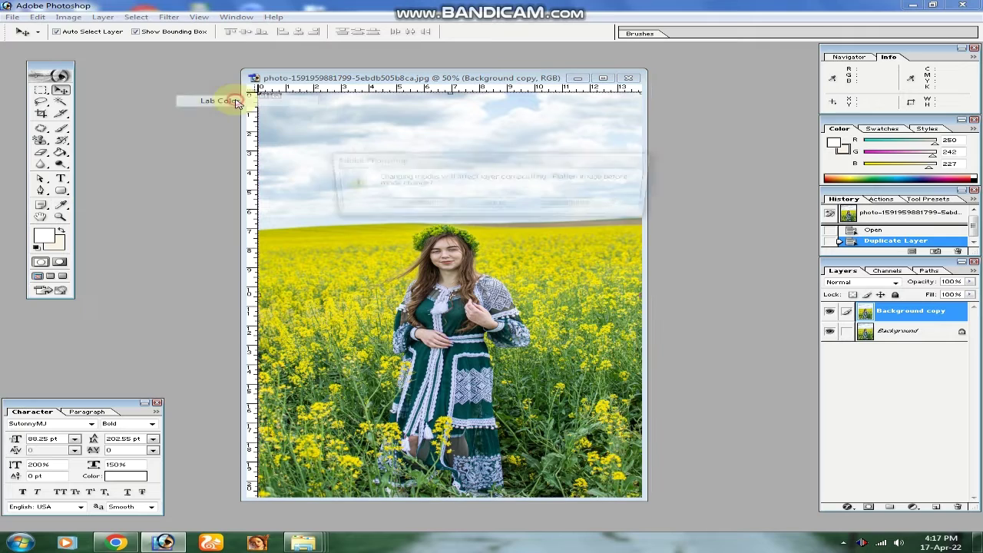
{"action": "left_click", "coordinate": [578, 206]}
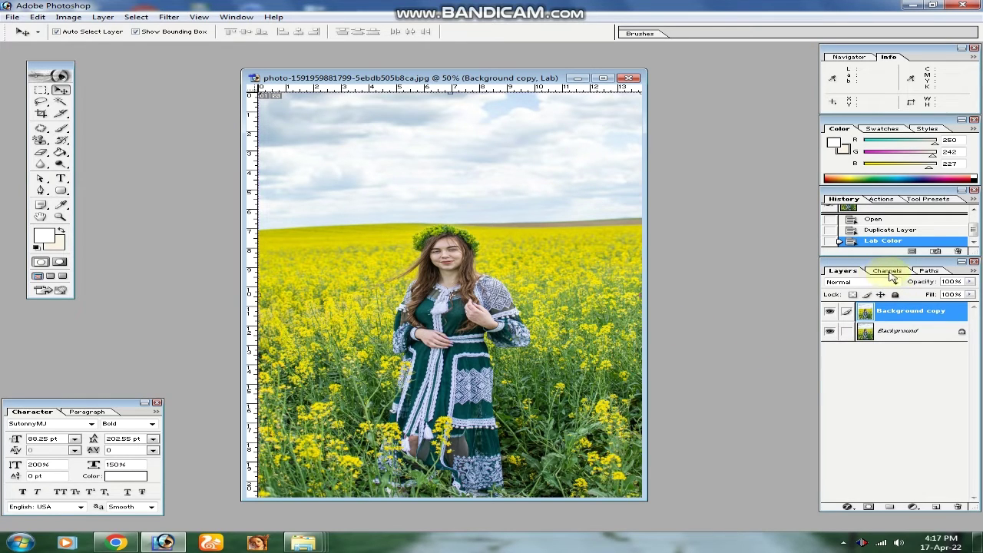
Copy the entire a channel into the b channel, return to the Lab composite, and deselect
{"action": "left_click", "coordinate": [889, 272]}
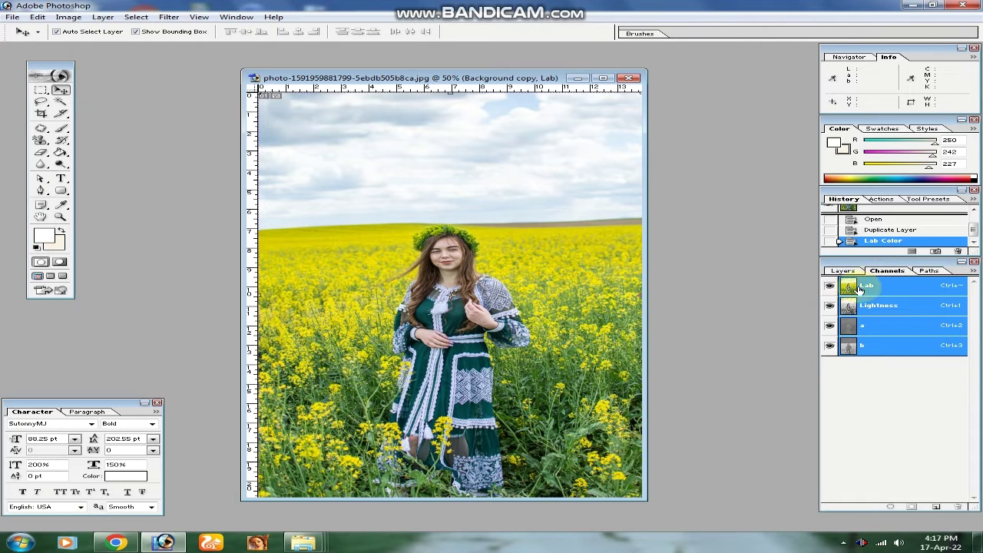
{"action": "left_click", "coordinate": [882, 326]}
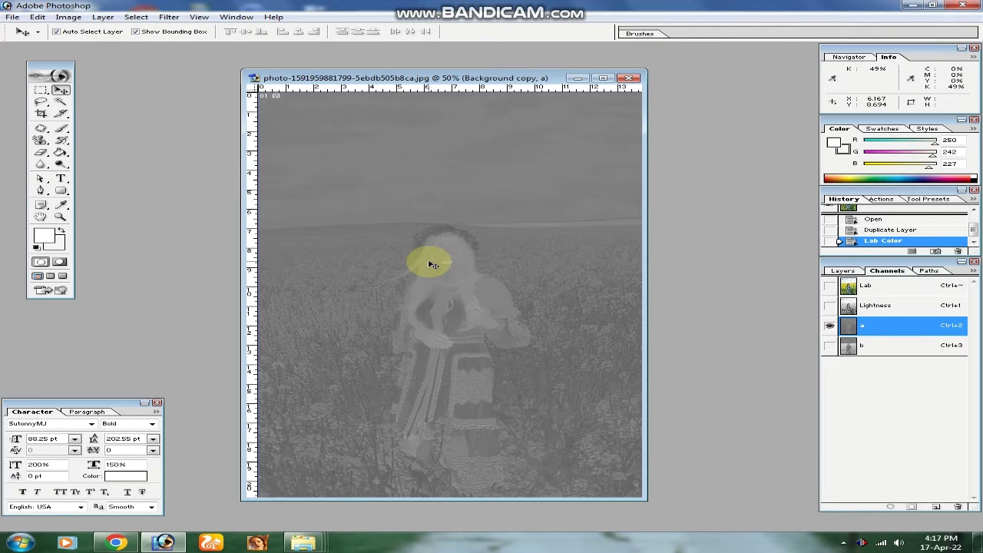
{"action": "key", "text": "ctrl+a"}
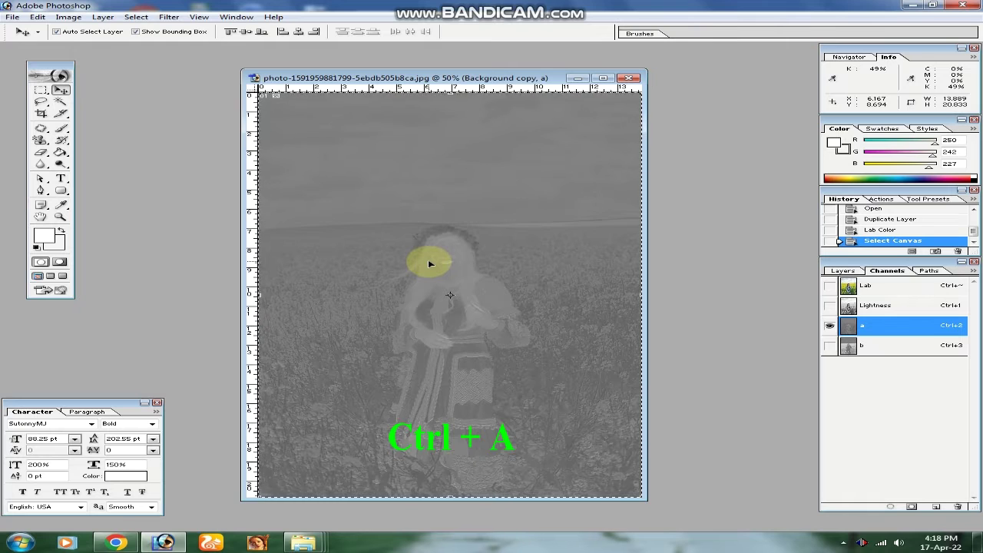
{"action": "key", "text": "ctrl+c"}
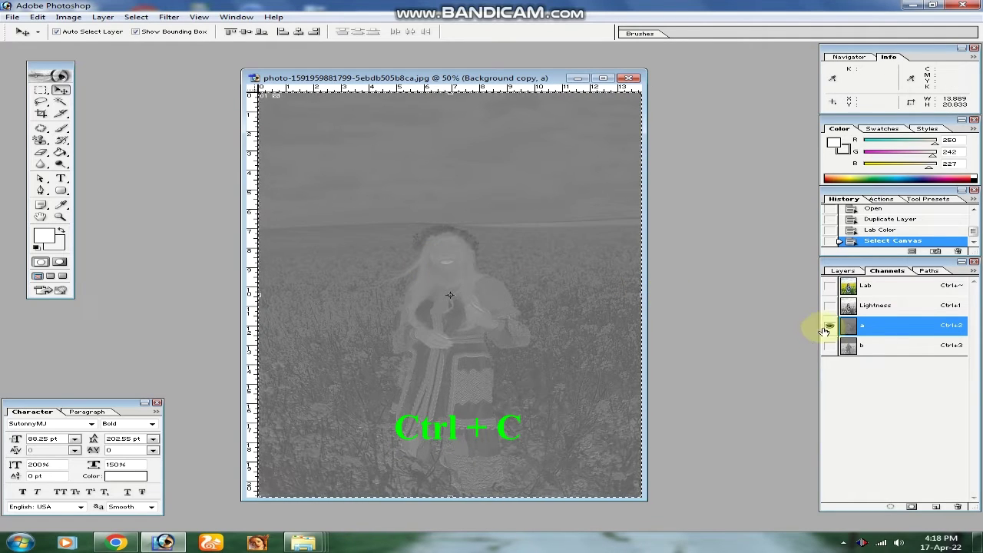
{"action": "left_click", "coordinate": [887, 348]}
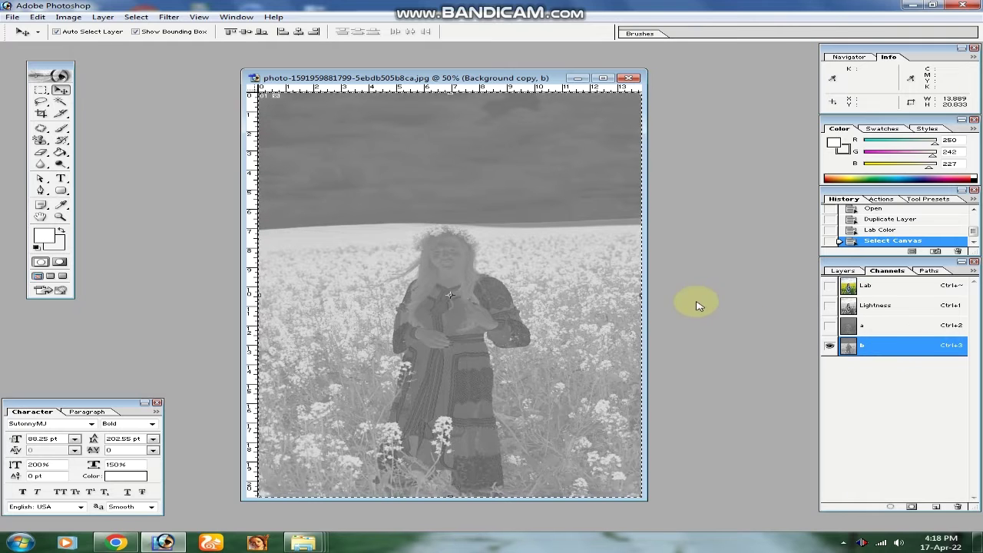
{"action": "key", "text": "ctrl+v"}
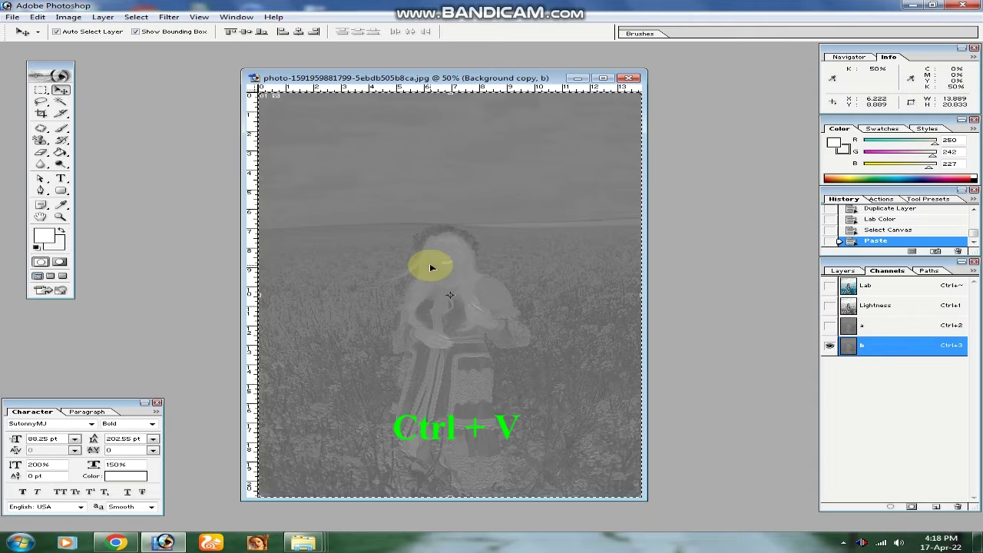
{"action": "left_click", "coordinate": [865, 285]}
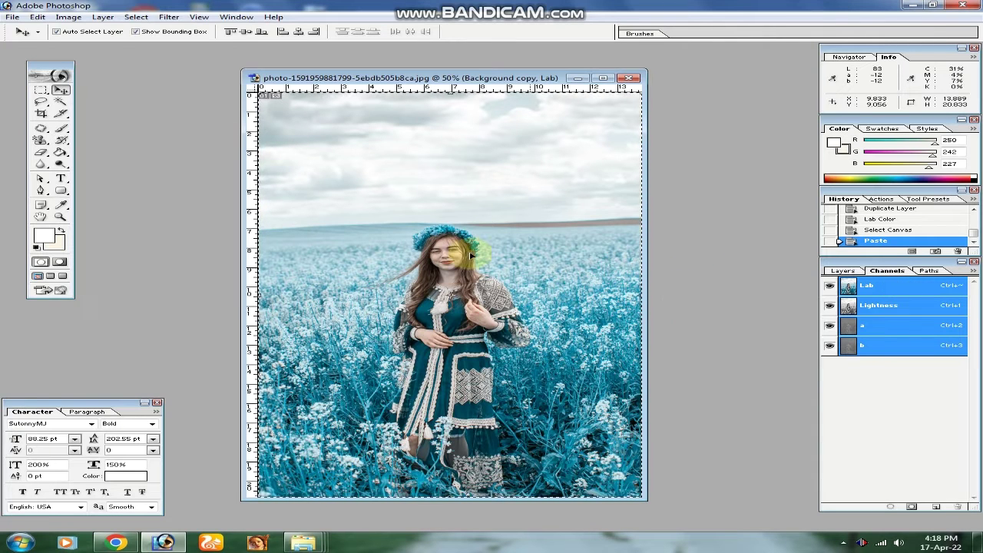
{"action": "key", "text": "ctrl+d"}
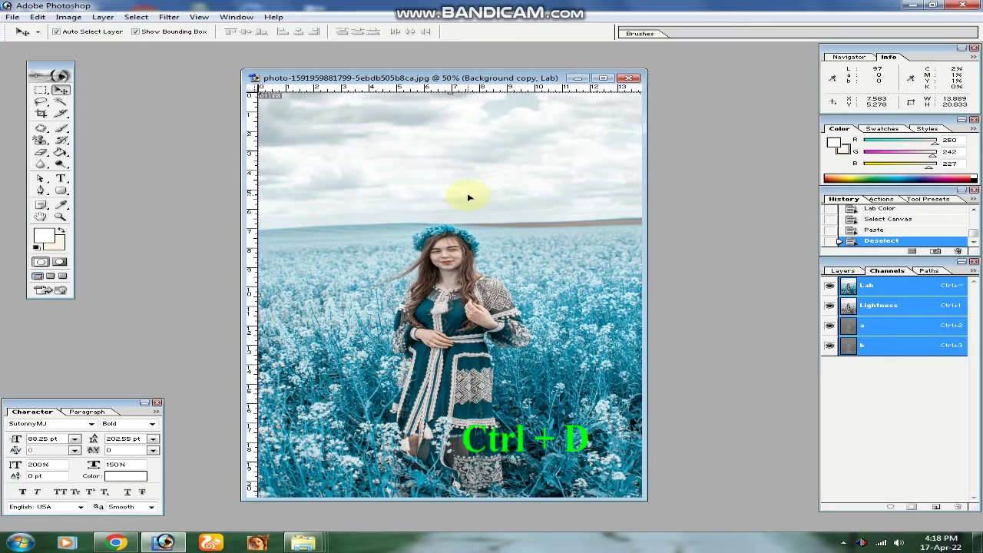
Maximize the photo window, zoom out to 50%, and restore the hidden palettes
{"action": "left_click", "coordinate": [475, 79]}
{"action": "double_click", "coordinate": [475, 79]}
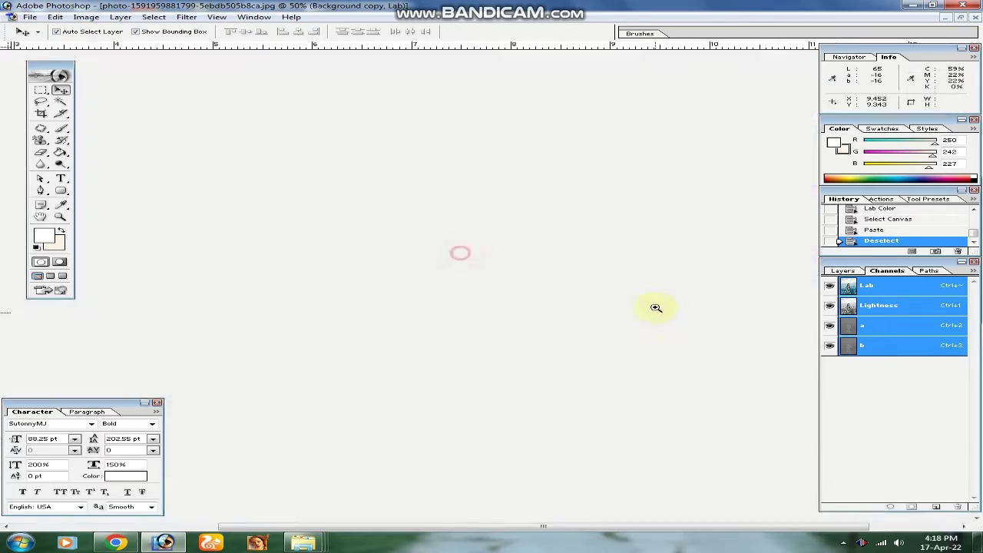
{"action": "scroll", "coordinate": [637, 300], "scroll_direction": "up", "scroll_amount": 3}
{"action": "scroll", "coordinate": [607, 327], "scroll_direction": "down", "scroll_amount": 3}
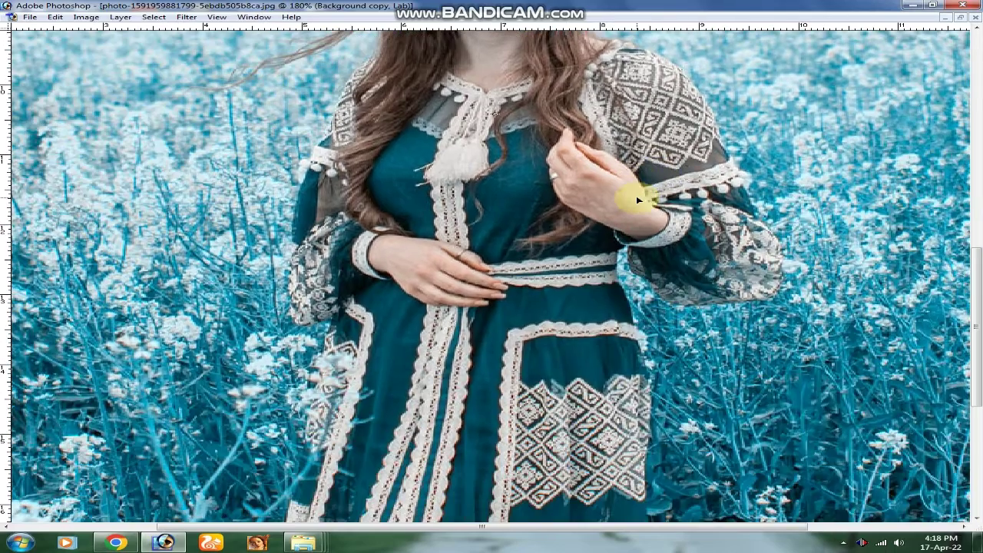
{"action": "scroll", "coordinate": [636, 195], "scroll_direction": "down", "scroll_amount": 3}
{"action": "scroll", "coordinate": [636, 195], "scroll_direction": "down", "scroll_amount": 1}
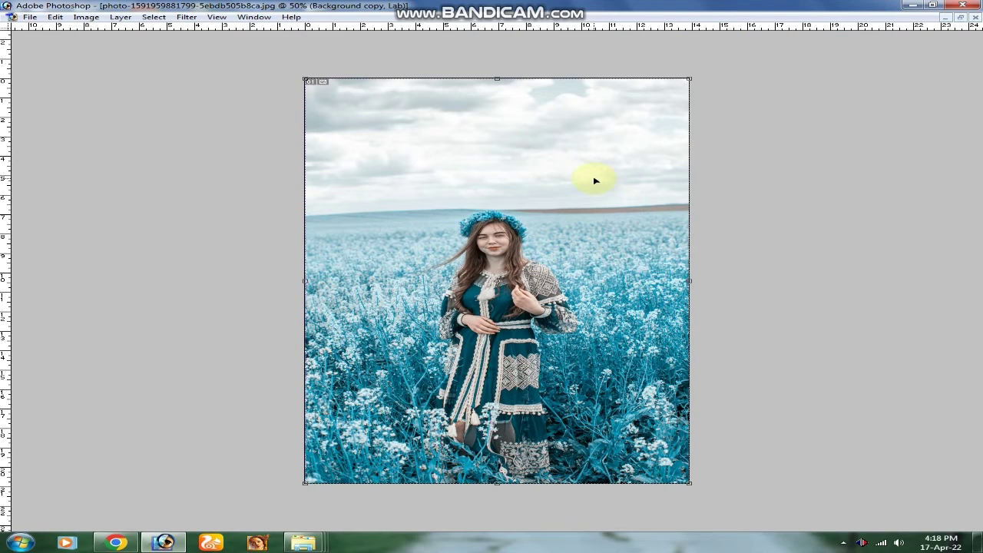
{"action": "key", "text": "Tab"}
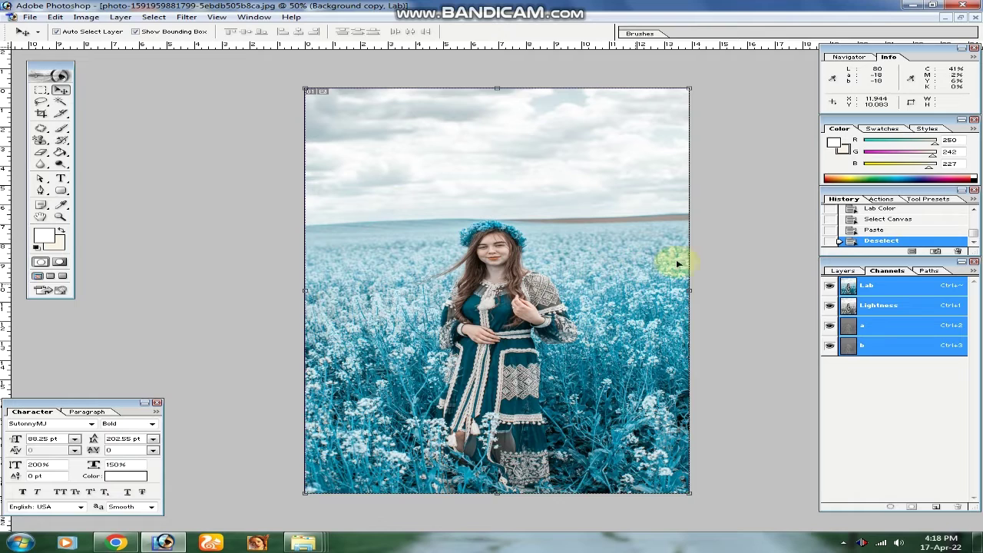
Step back to the original yellow photo and reconvert it to Lab Color without flattening
{"action": "key", "text": "ctrl+alt+z"}
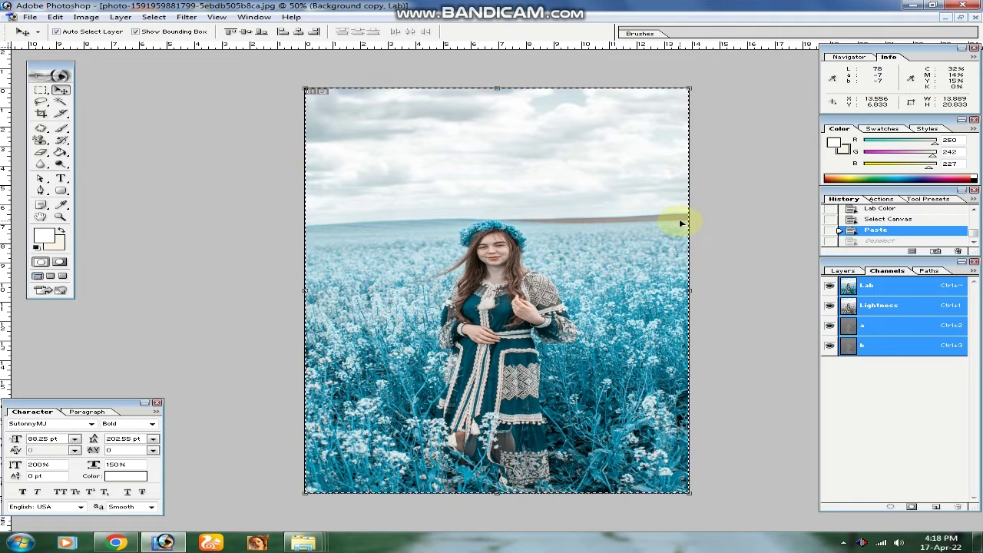
{"action": "key", "text": "ctrl+alt+z"}
{"action": "key", "text": "ctrl+alt+z"}
{"action": "key", "text": "ctrl+alt+z"}
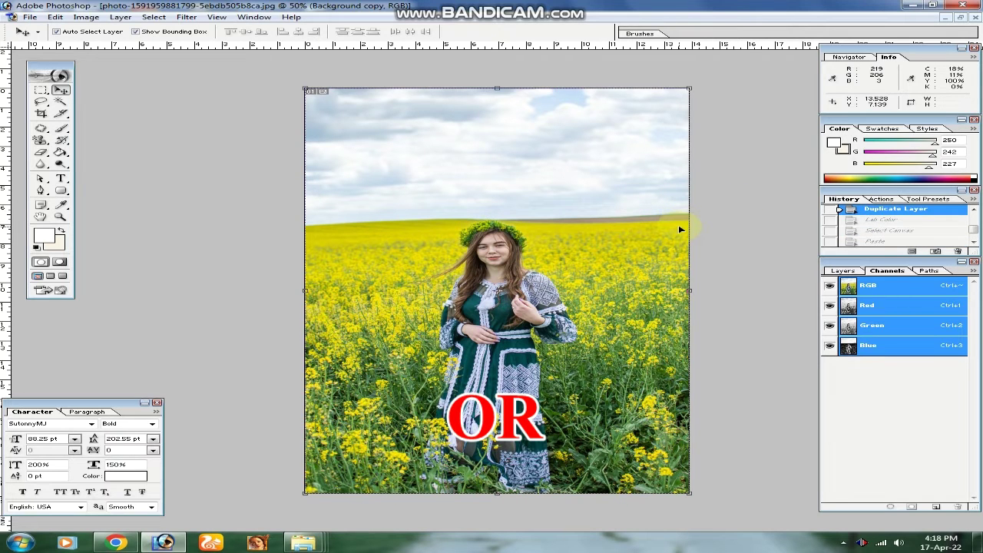
{"action": "left_click", "coordinate": [842, 270]}
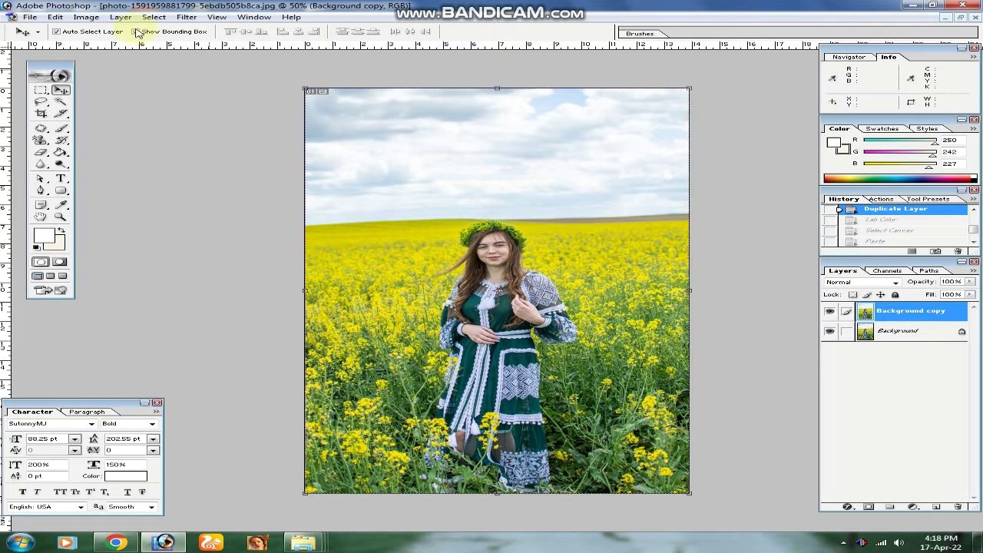
{"action": "left_click", "coordinate": [187, 17]}
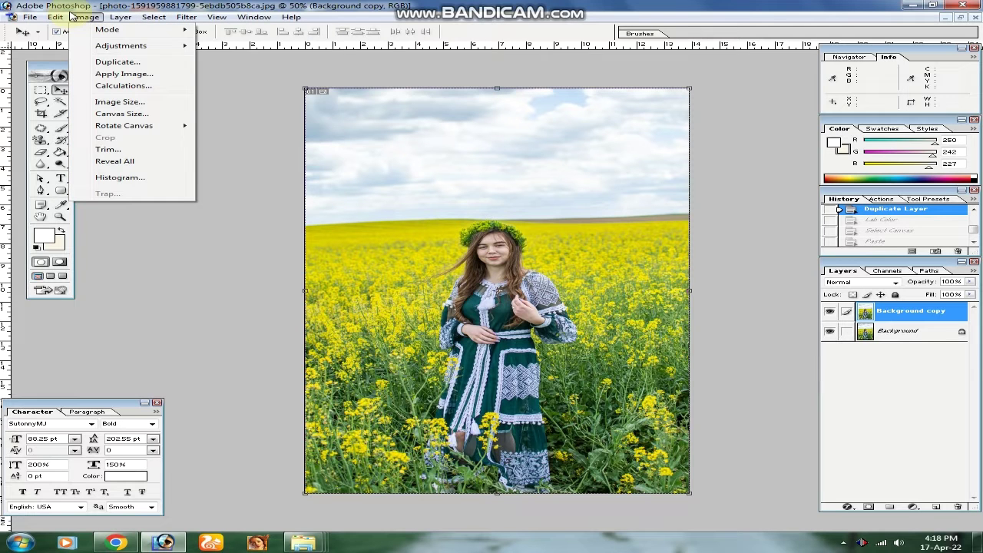
{"action": "mouse_move", "coordinate": [108, 29]}
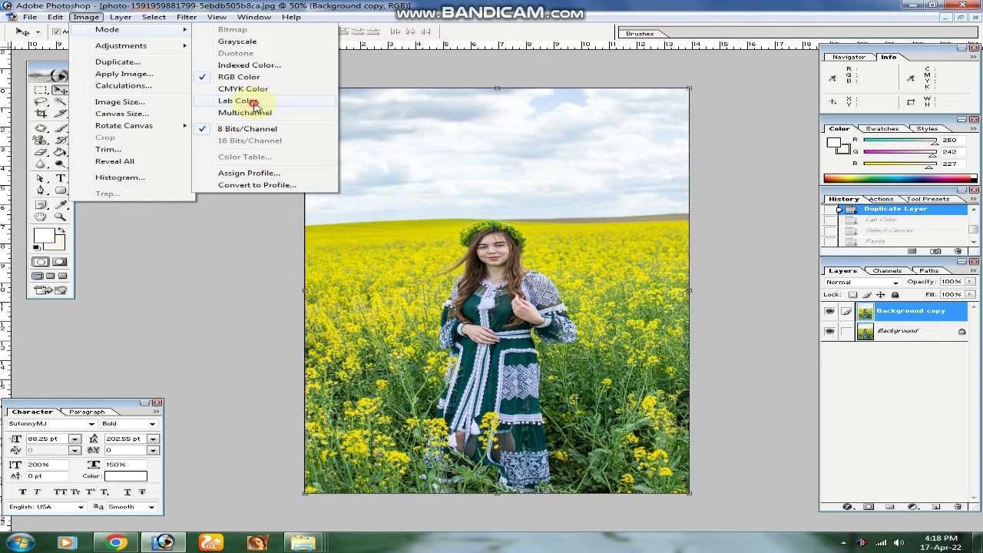
{"action": "left_click", "coordinate": [254, 102]}
{"action": "left_click", "coordinate": [569, 203]}
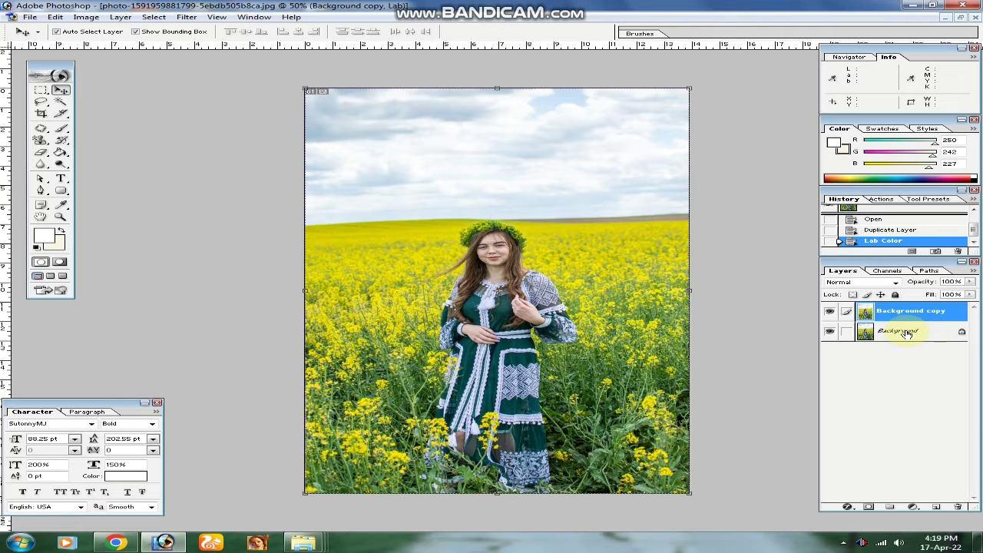
Paste the whole b channel over the a channel, then return to the Lab composite view
{"action": "left_click", "coordinate": [887, 272]}
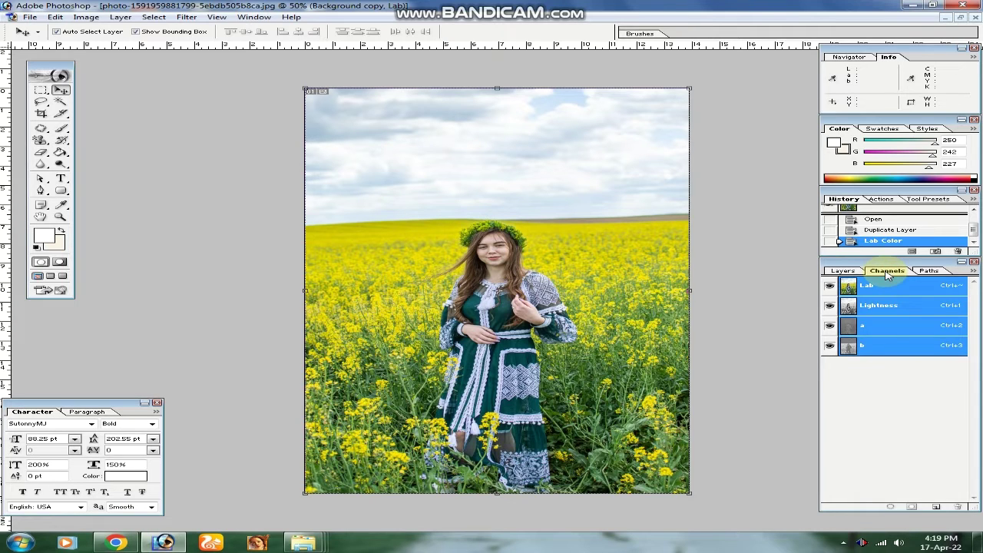
{"action": "left_click", "coordinate": [880, 349]}
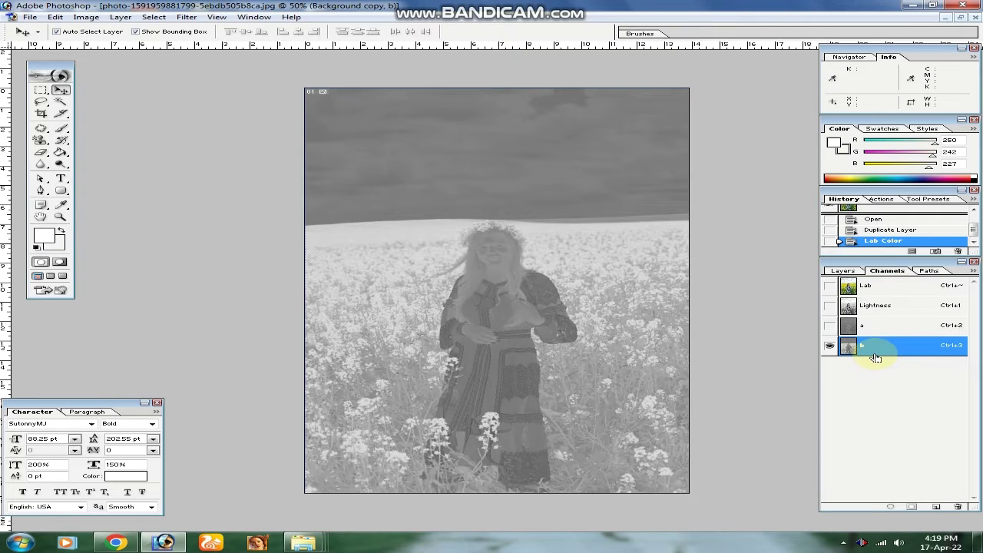
{"action": "key", "text": "ctrl+a"}
{"action": "key", "text": "ctrl+c"}
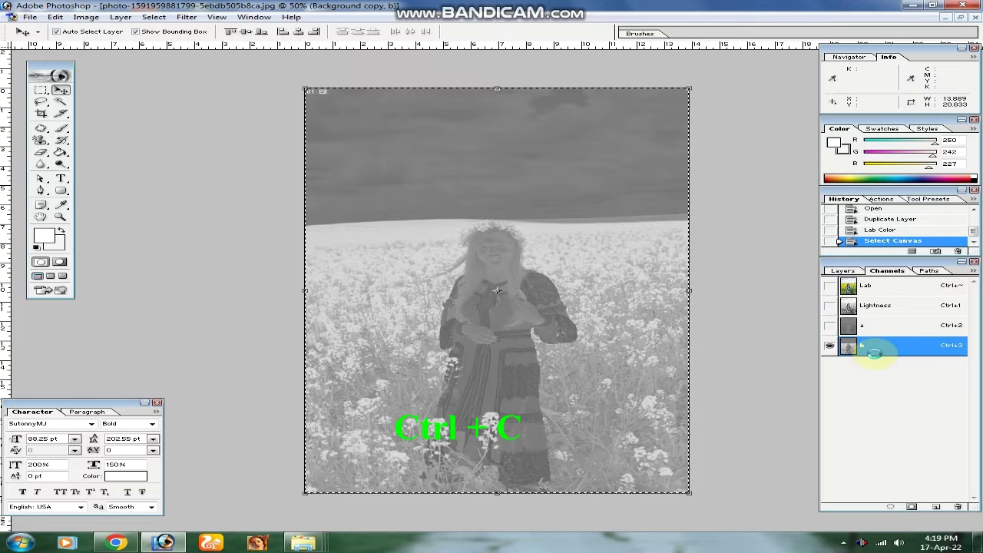
{"action": "key", "text": "ctrl+v"}
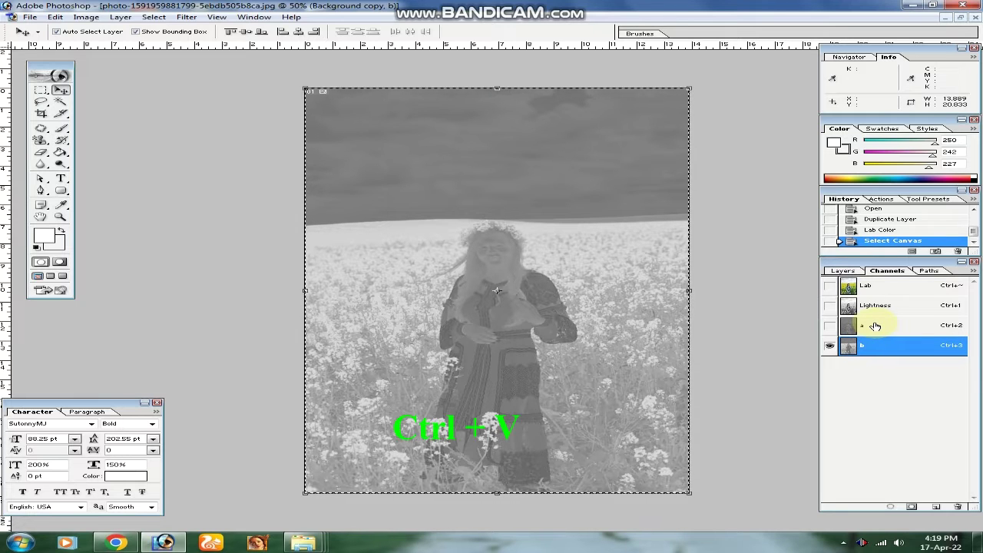
{"action": "left_click", "coordinate": [875, 326]}
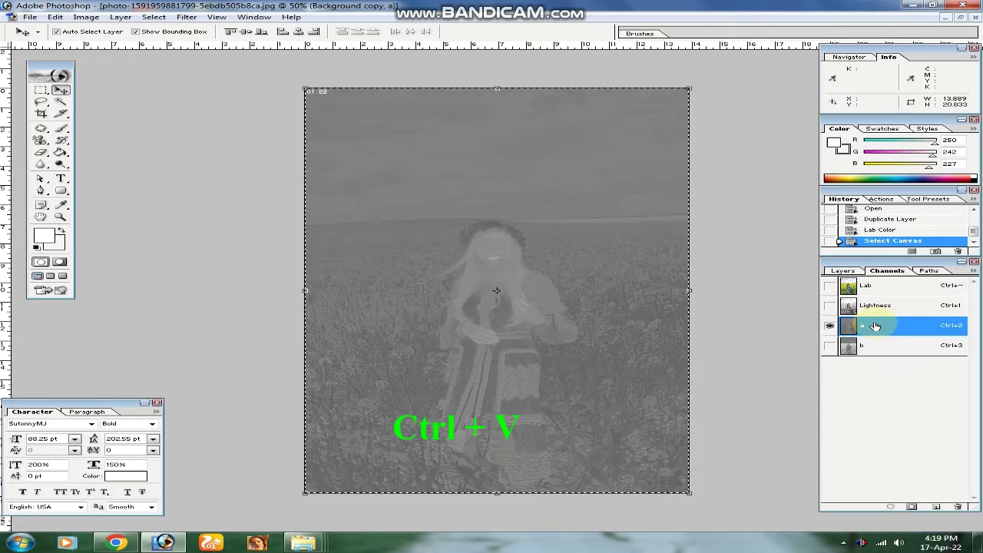
{"action": "key", "text": "ctrl+v"}
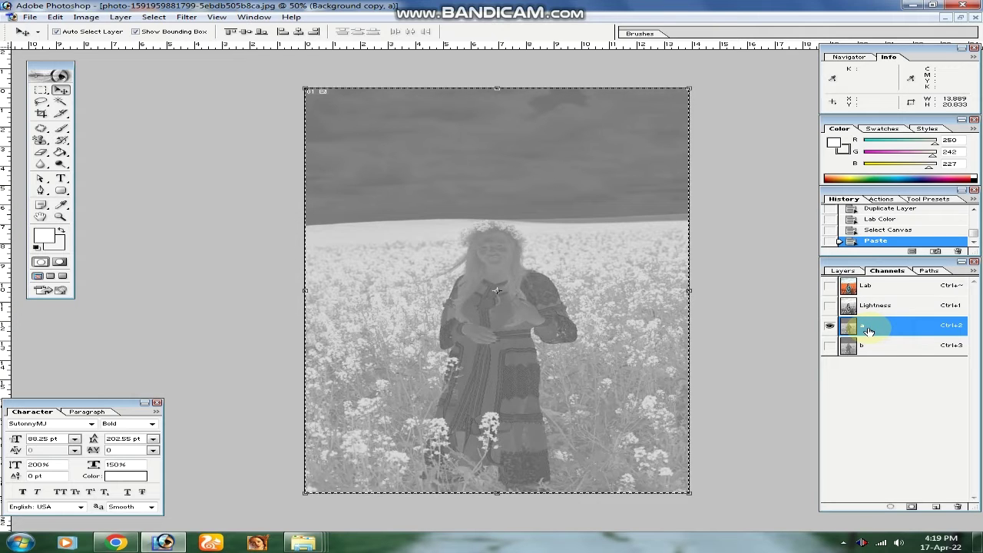
{"action": "left_click", "coordinate": [867, 287]}
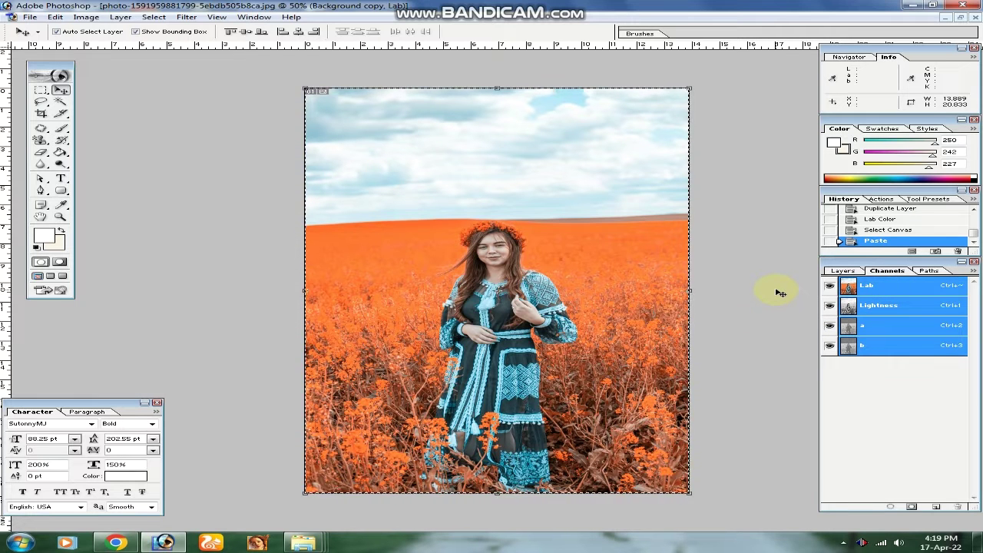
Deselect, hide the palettes, and view the recoloured photo at Actual Pixels
{"action": "key", "text": "ctrl+d"}
{"action": "key", "text": "Tab"}
{"action": "key", "text": "z"}
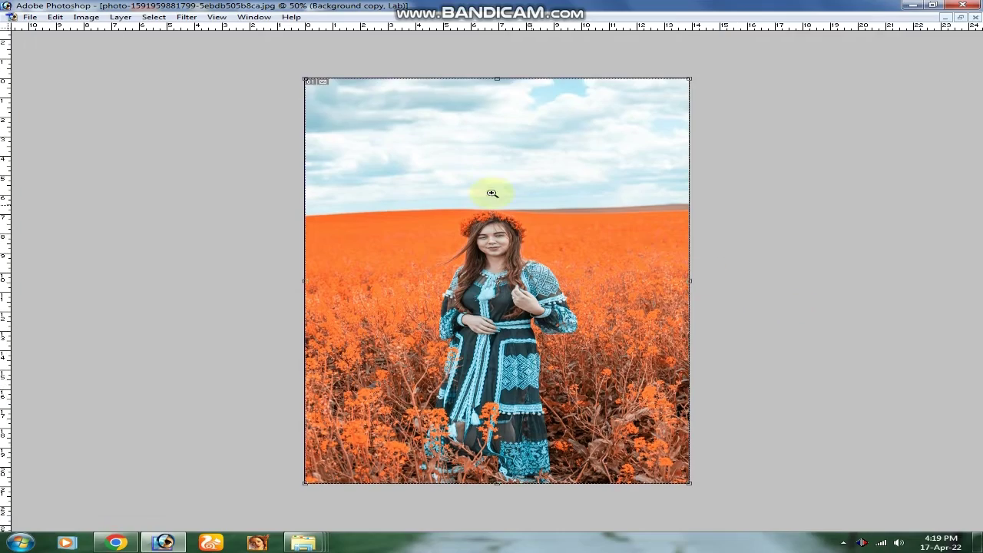
{"action": "left_click", "coordinate": [490, 193]}
{"action": "right_click", "coordinate": [533, 266]}
{"action": "left_click", "coordinate": [578, 295]}
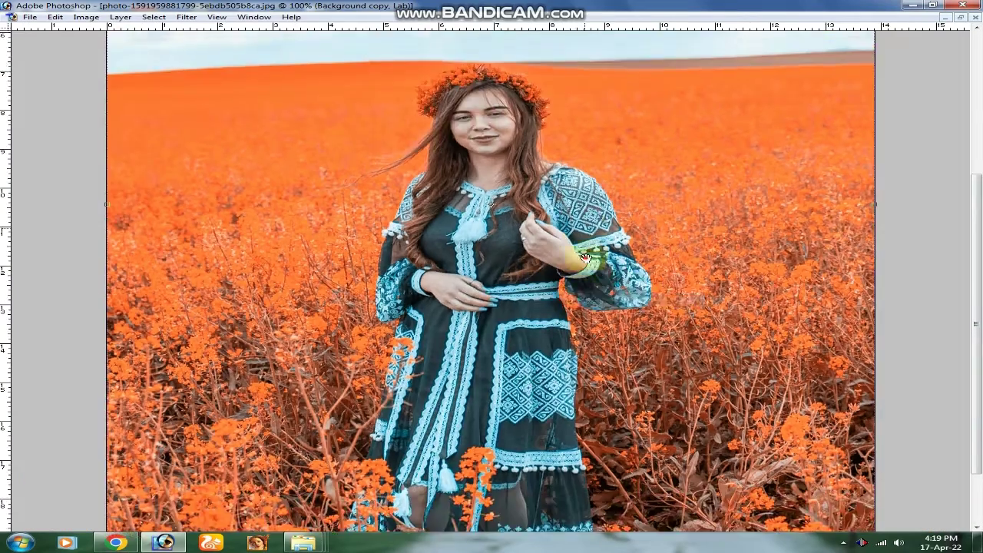
Zoom back to 50%, restore the palettes, and show the Layers list
{"action": "scroll", "coordinate": [622, 308], "scroll_direction": "down", "scroll_amount": 3}
{"action": "scroll", "coordinate": [623, 308], "scroll_direction": "up", "scroll_amount": 3}
{"action": "scroll", "coordinate": [667, 361], "scroll_direction": "up", "scroll_amount": 2}
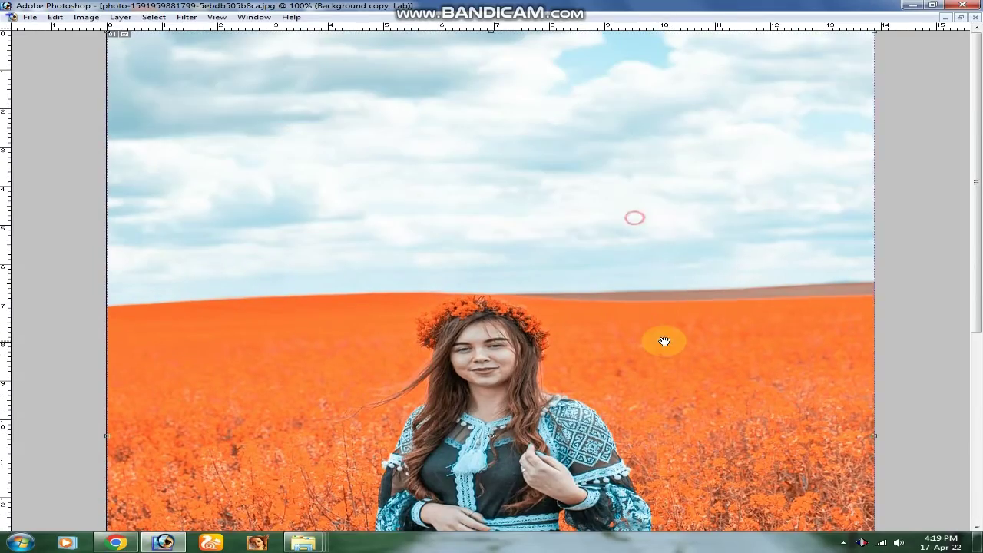
{"action": "key", "text": "ctrl+minus"}
{"action": "key", "text": "ctrl+minus"}
{"action": "key", "text": "ctrl+minus"}
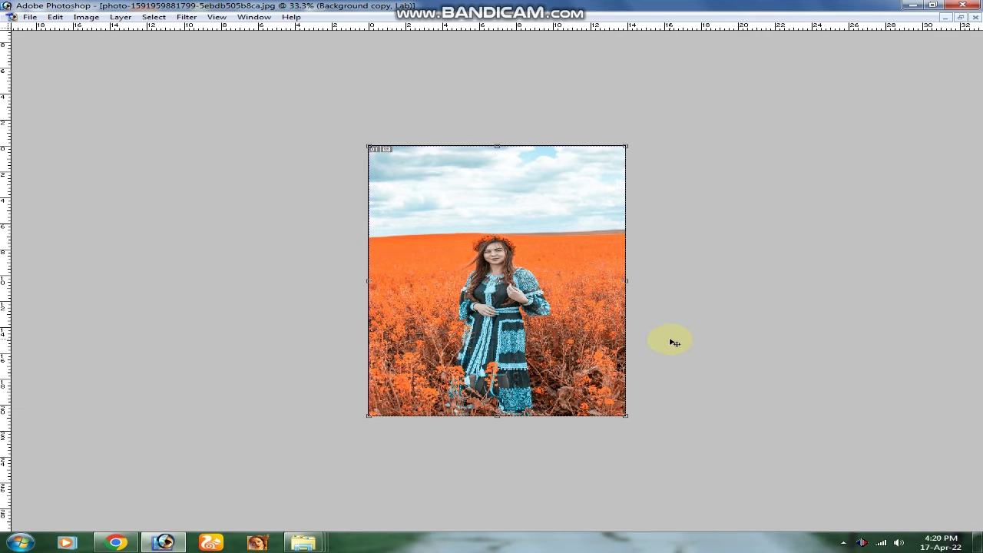
{"action": "key", "text": "ctrl+plus"}
{"action": "key", "text": "Tab"}
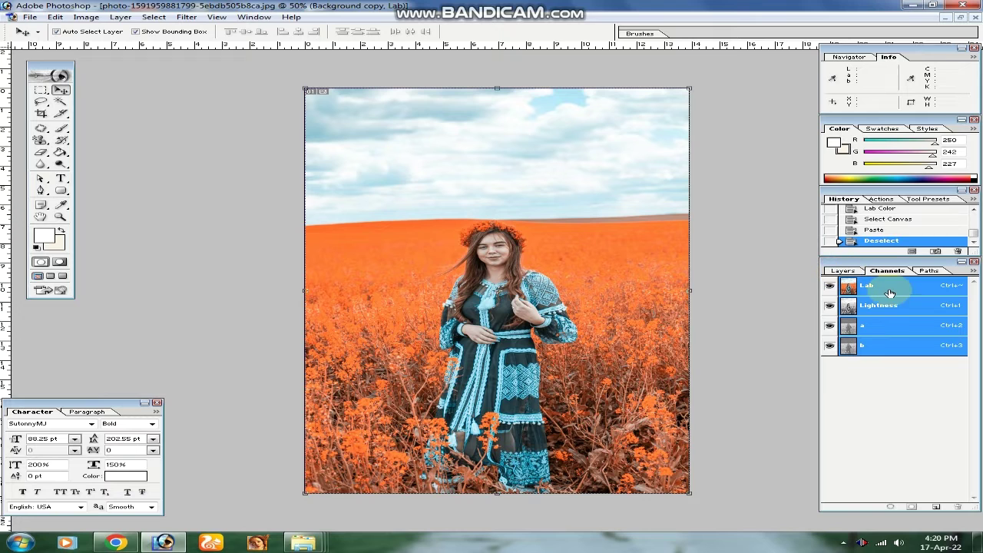
{"action": "left_click", "coordinate": [839, 271]}
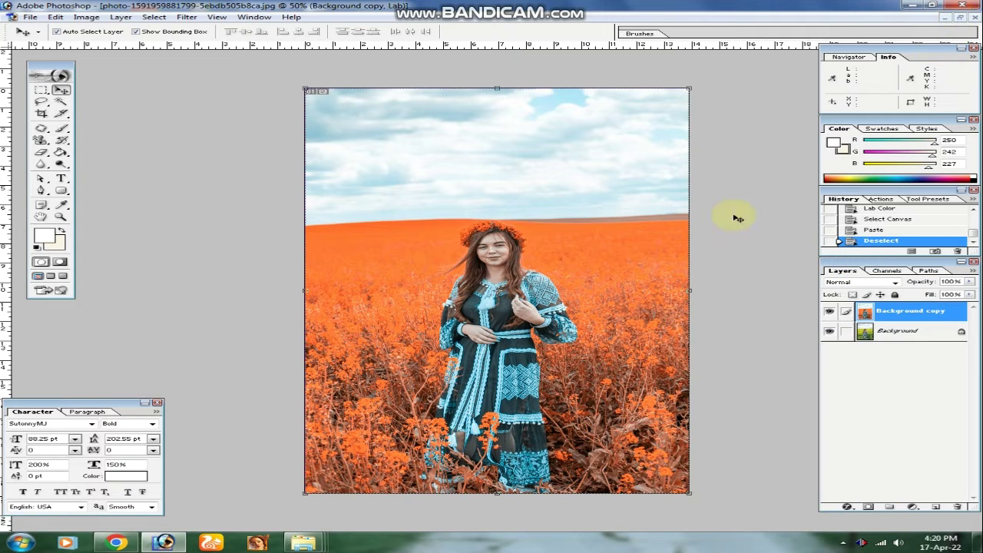
{"action": "left_click", "coordinate": [843, 543]}
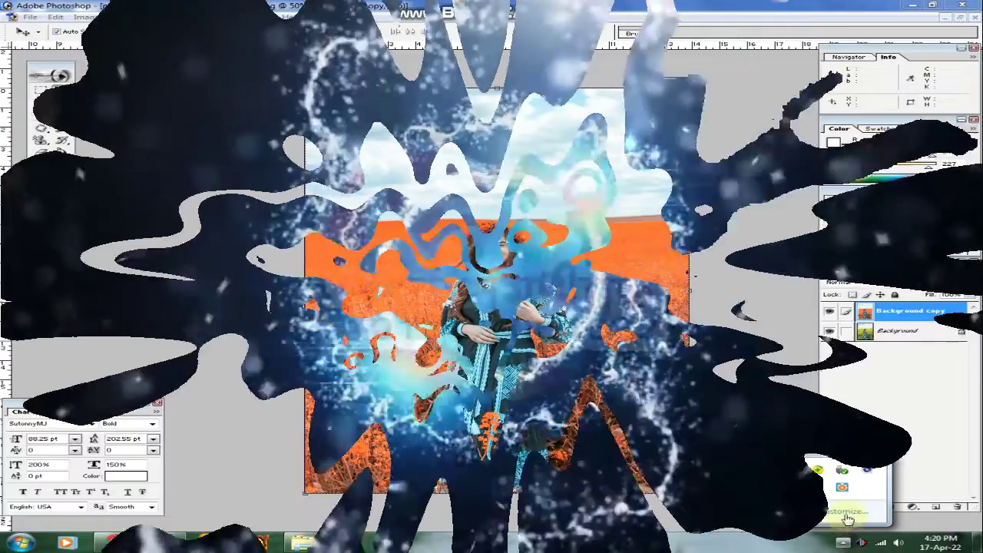